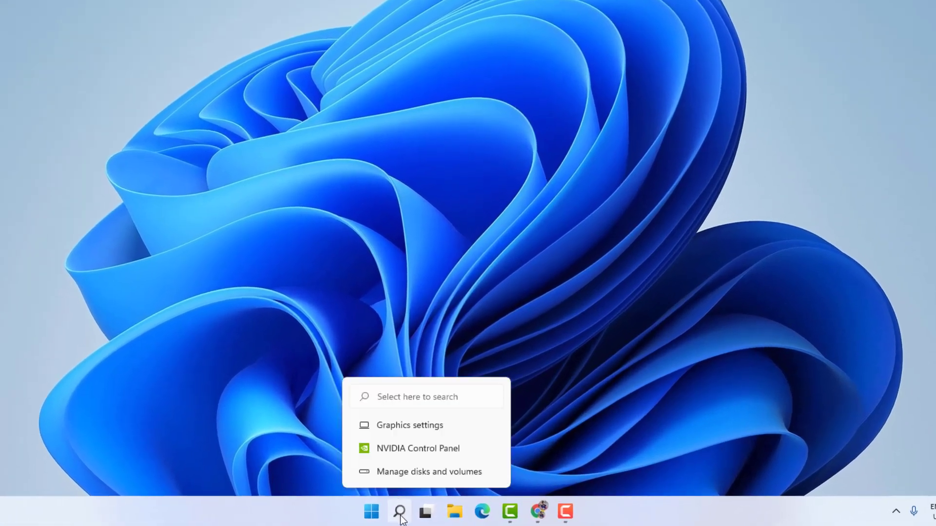
Search Windows for "nvidia", open NVIDIA Control Panel and move its window away from the screen's corner
click(401, 517)
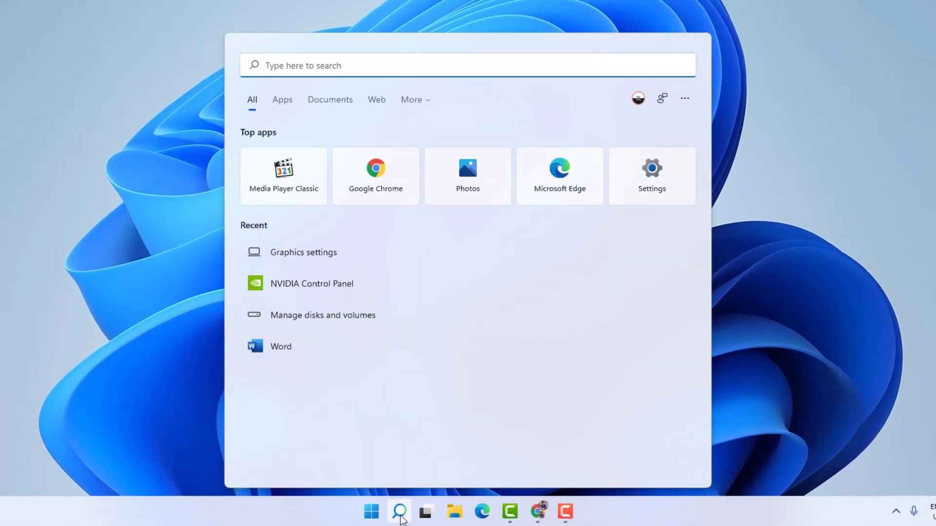
text(nvid)
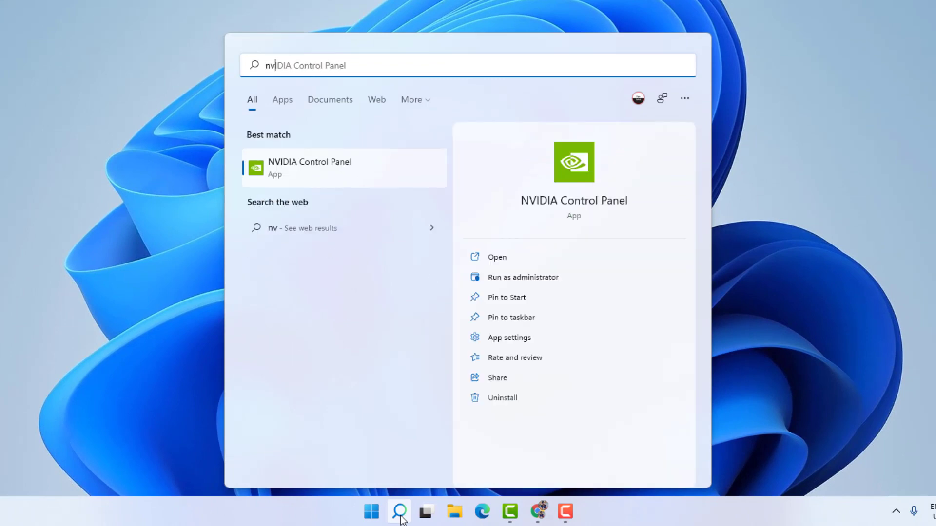
text(ia)
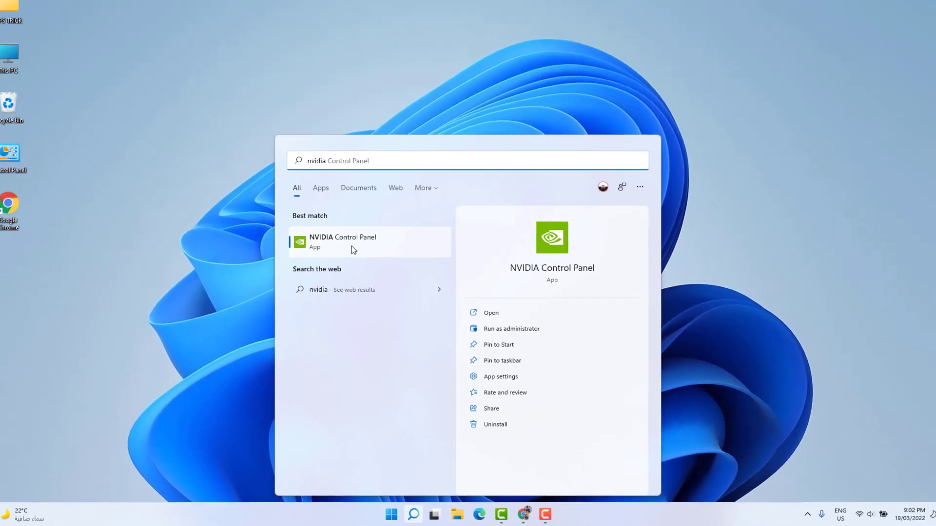
click(332, 168)
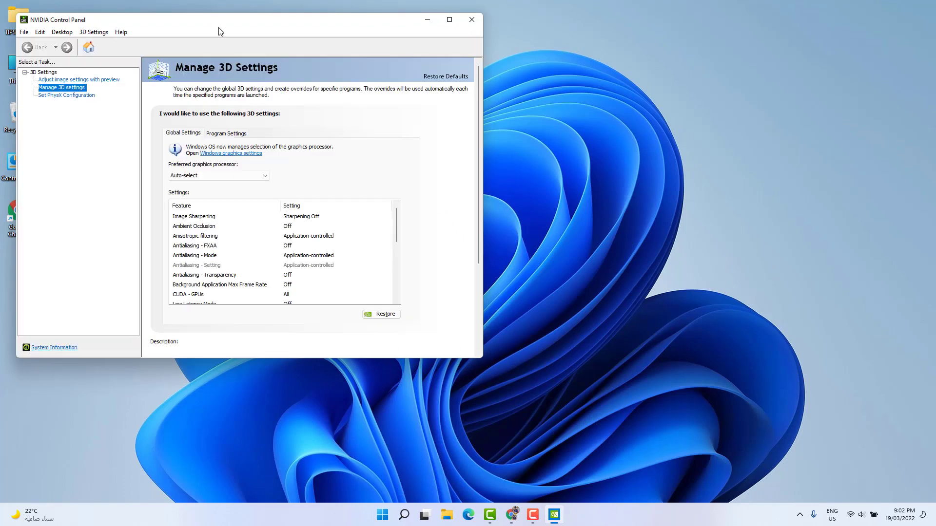
drag(219, 25, 316, 54)
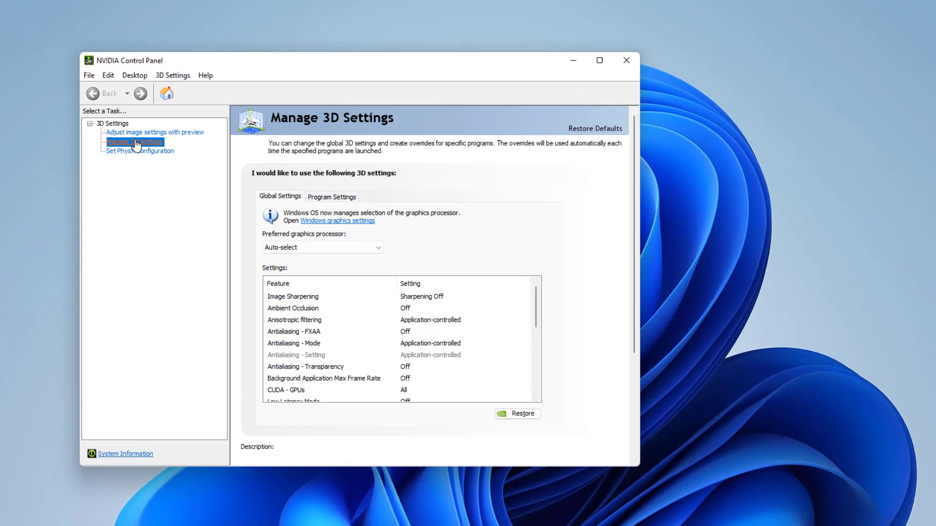
Set the preferred graphics processor in the global 3D settings to High-performance NVIDIA processor
mouse_move(302, 245)
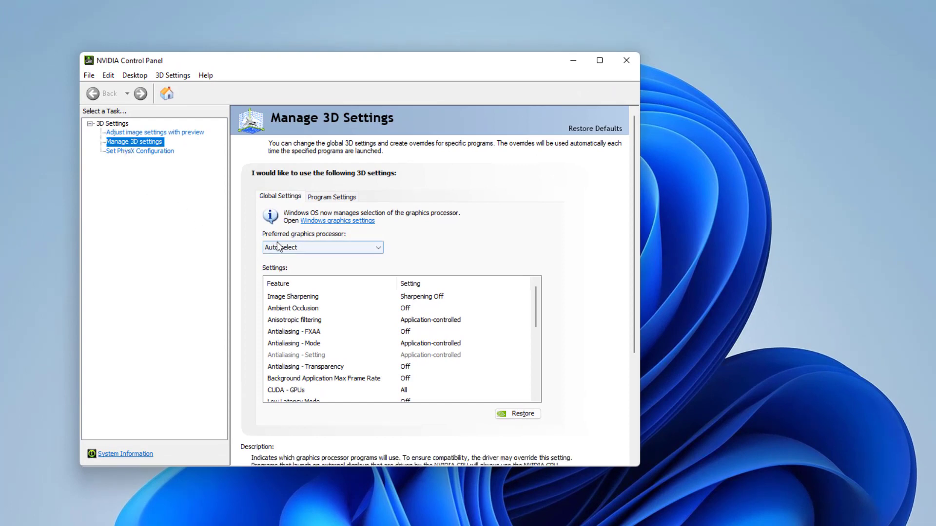
click(308, 248)
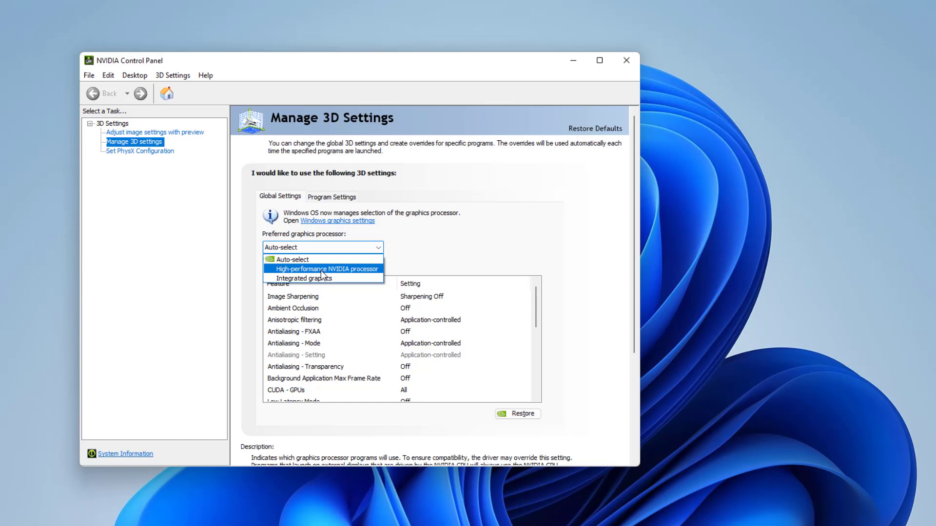
click(321, 269)
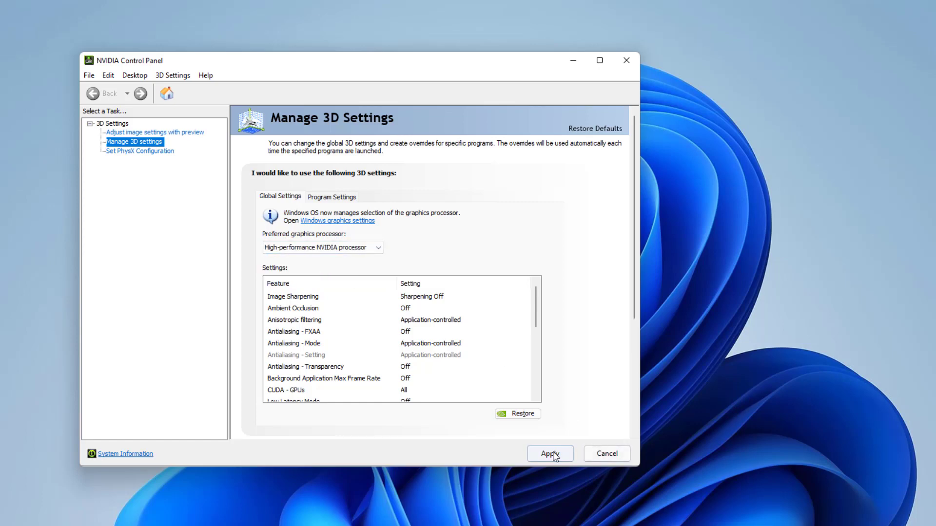
Set the PhysX processor to GeForce MX330, apply the change and close NVIDIA Control Panel
click(147, 152)
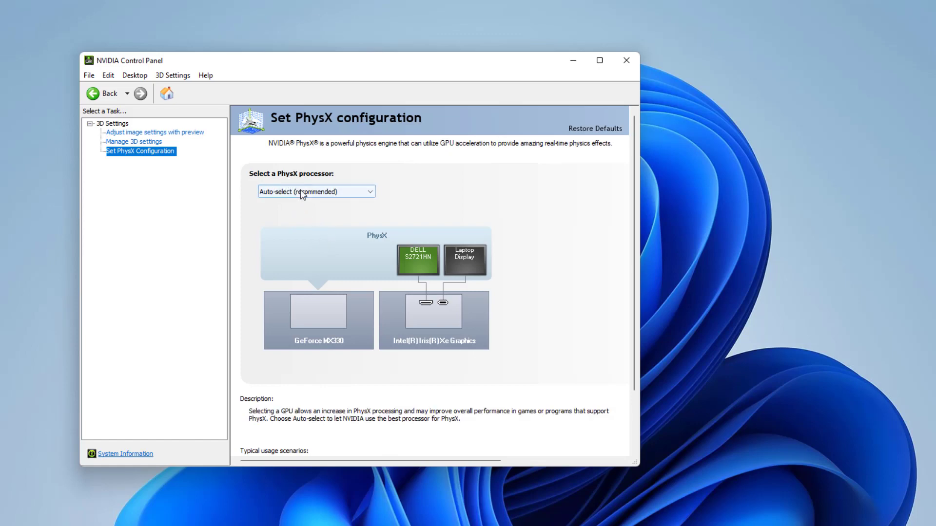
click(319, 191)
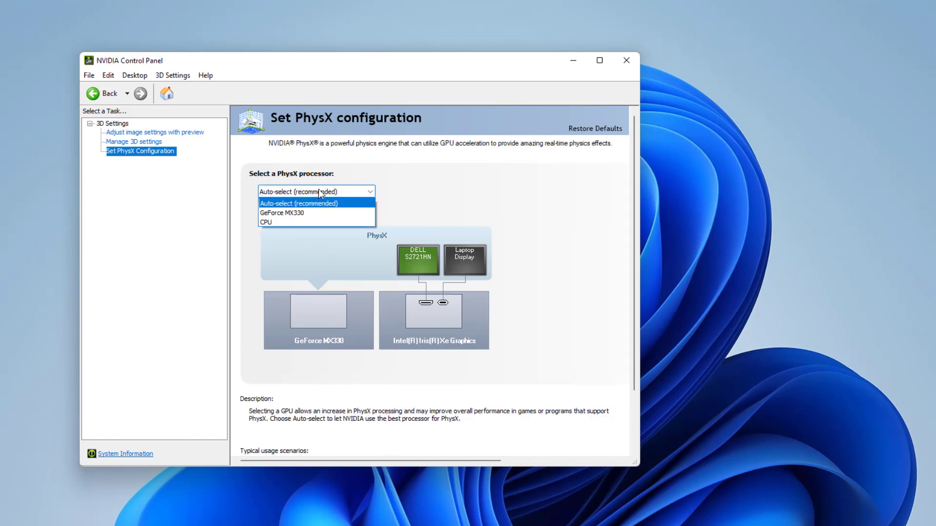
click(289, 213)
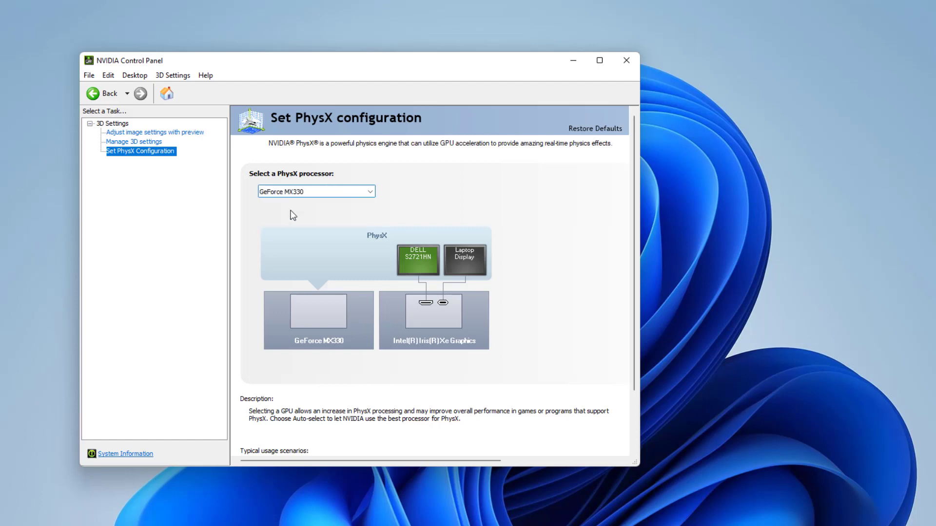
click(555, 453)
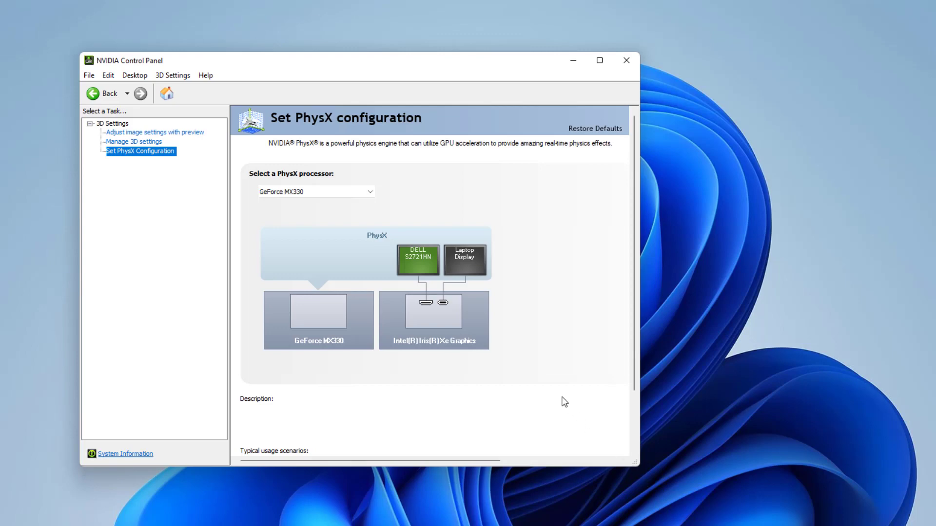
click(625, 62)
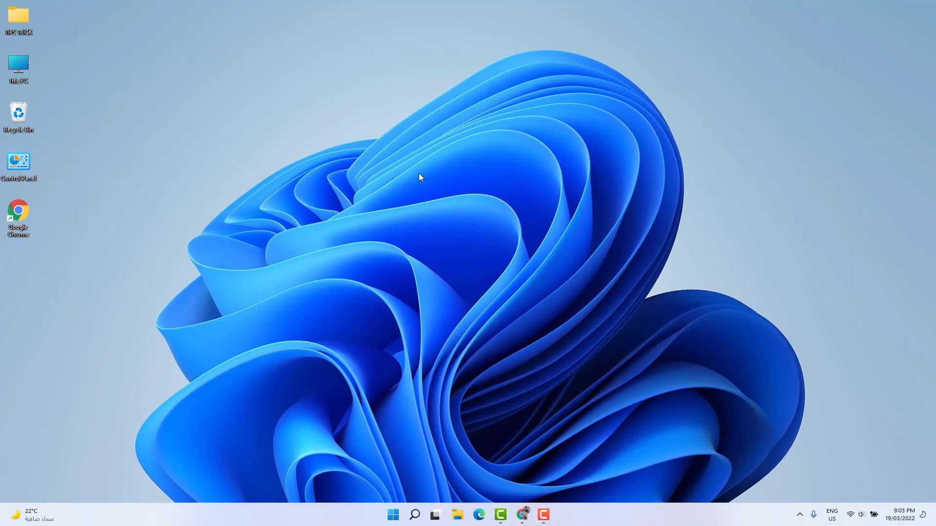
Search Windows for "graph" and open the Graphics settings page
right_click(420, 174)
click(452, 218)
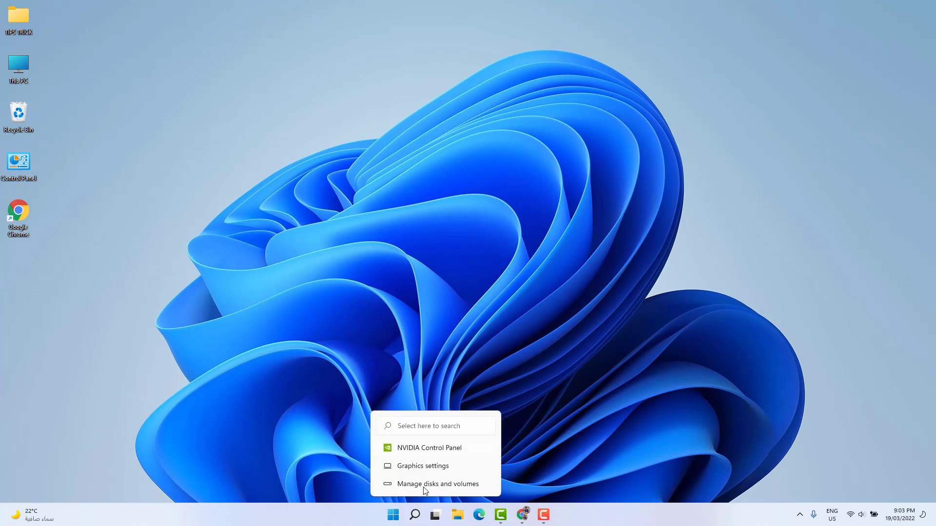
click(415, 516)
text(graph)
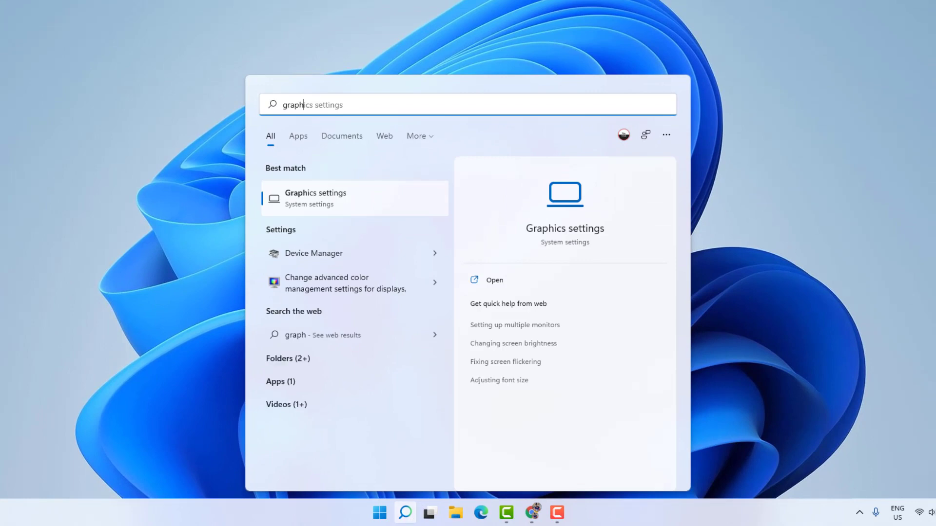
click(341, 200)
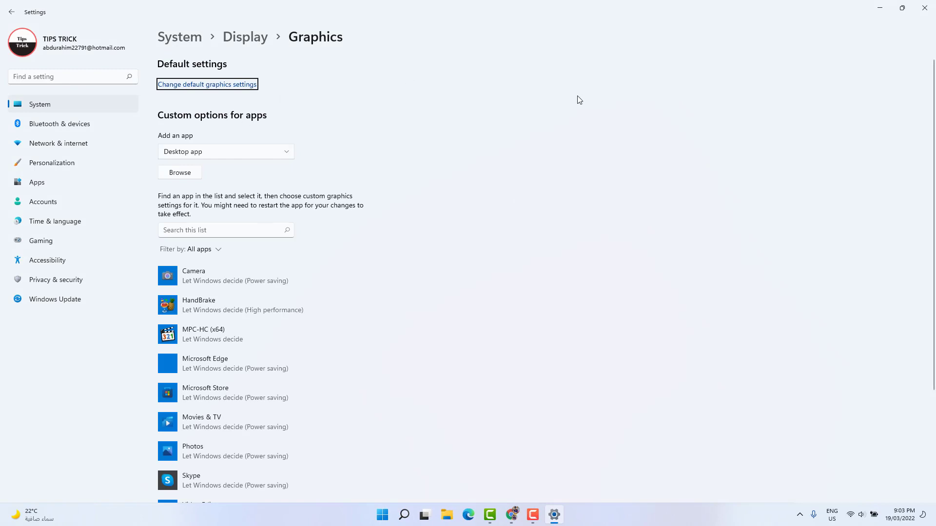
Start adding a desktop app and browse to the Adobe folder within Program Files on the C: drive
click(184, 178)
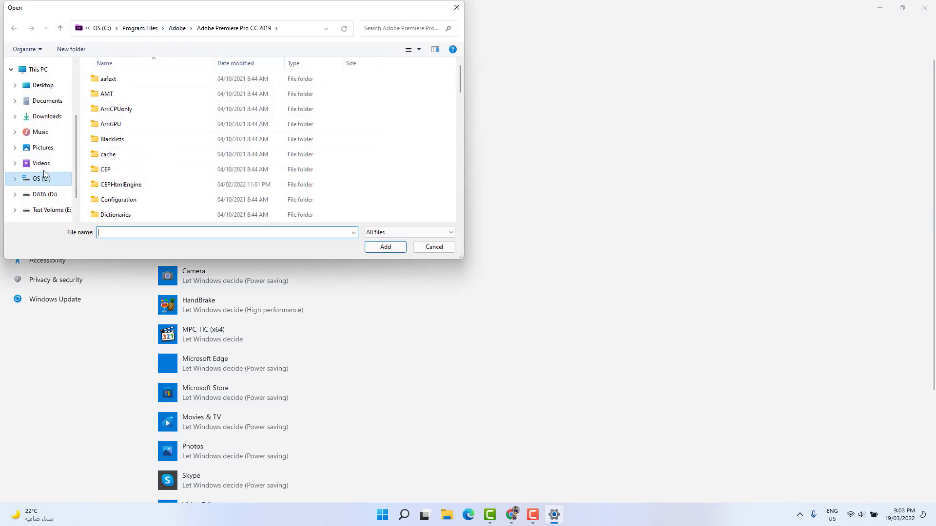
drag(76, 155, 82, 110)
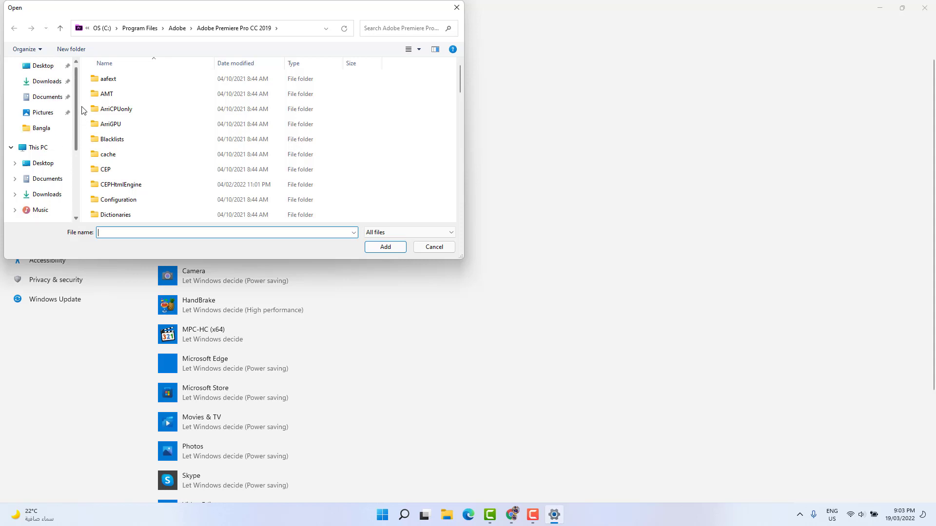
scroll(73, 122, down, 1)
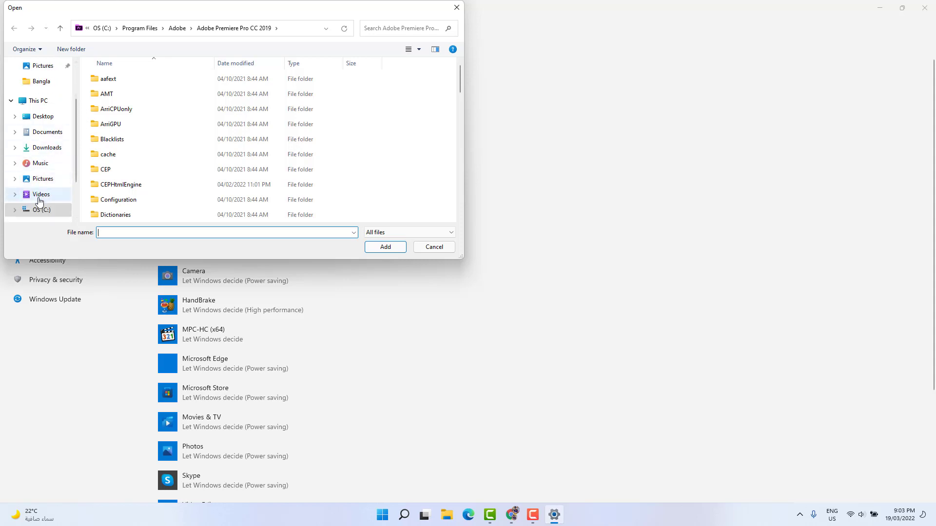
click(41, 101)
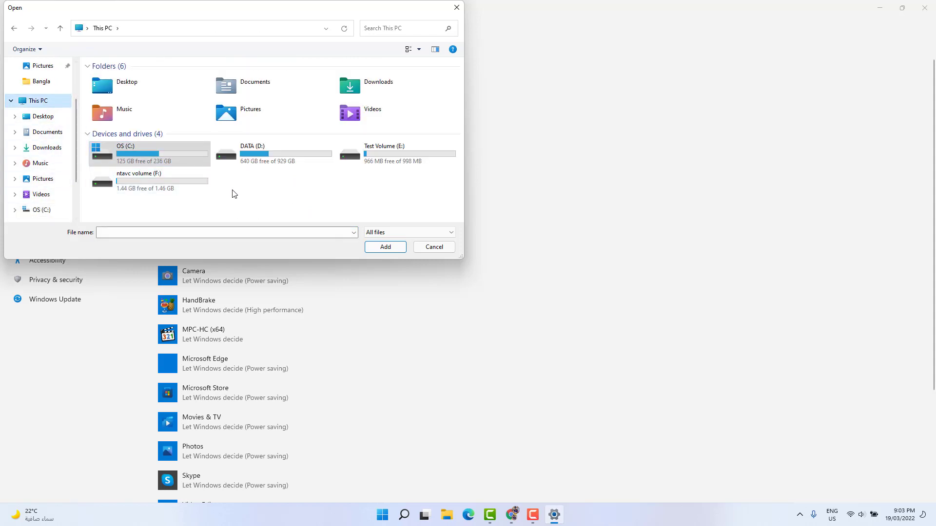
click(253, 195)
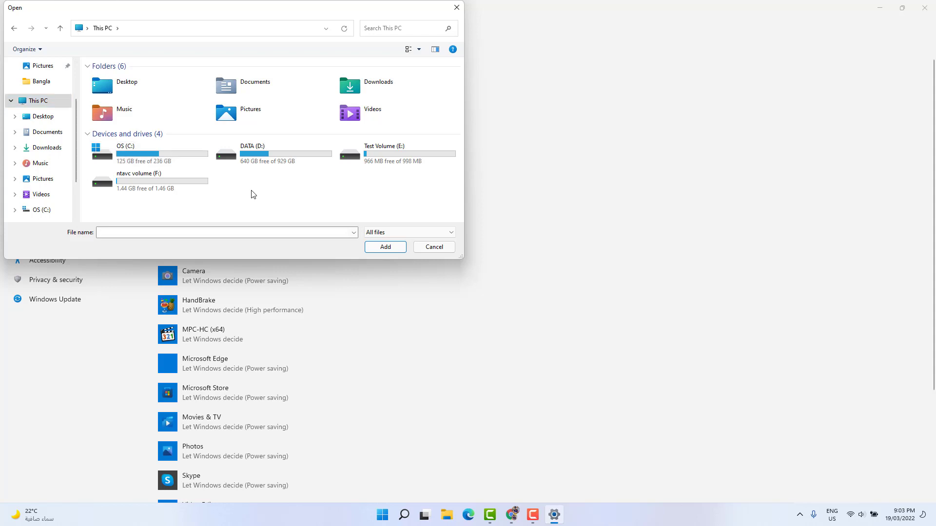
double_click(140, 156)
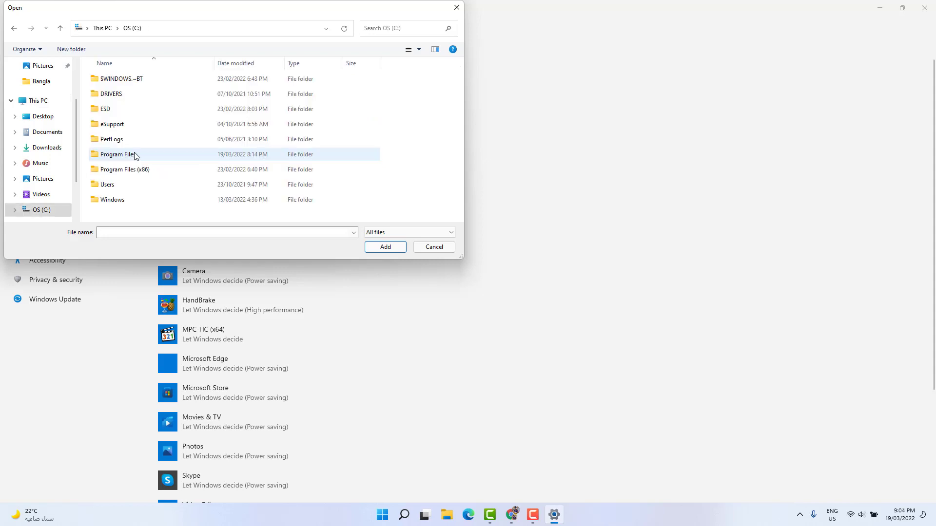
click(130, 156)
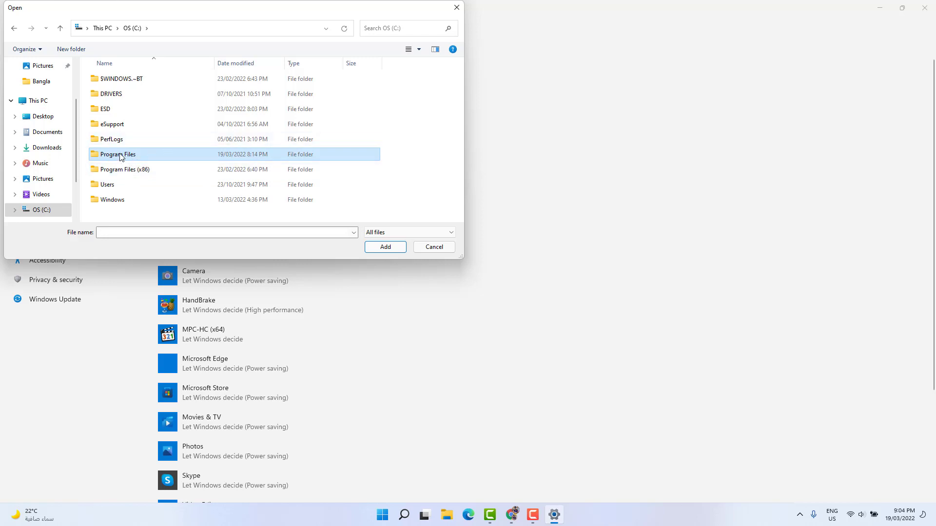
double_click(121, 155)
double_click(130, 85)
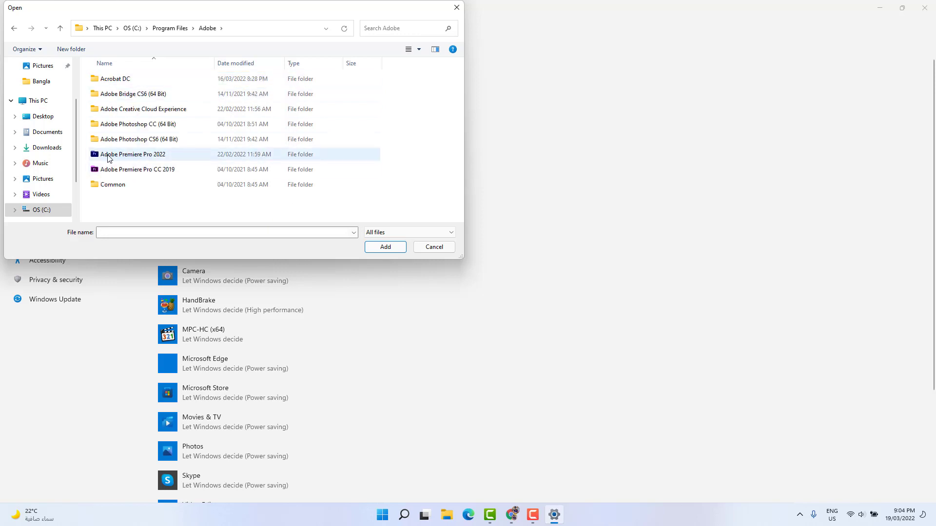
Add the Adobe Premiere Pro application from the Adobe Premiere Pro 2022 folder to the custom graphics list
click(127, 155)
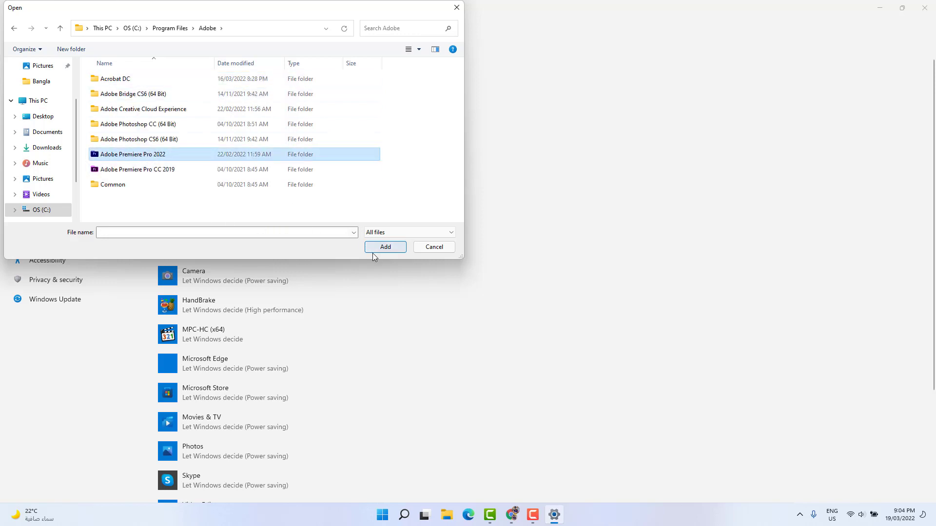
click(392, 250)
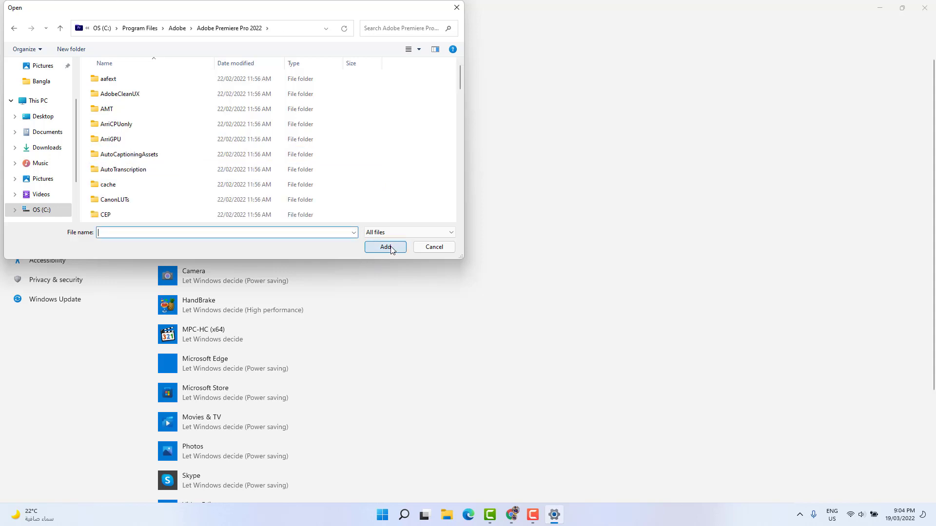
drag(458, 74, 449, 197)
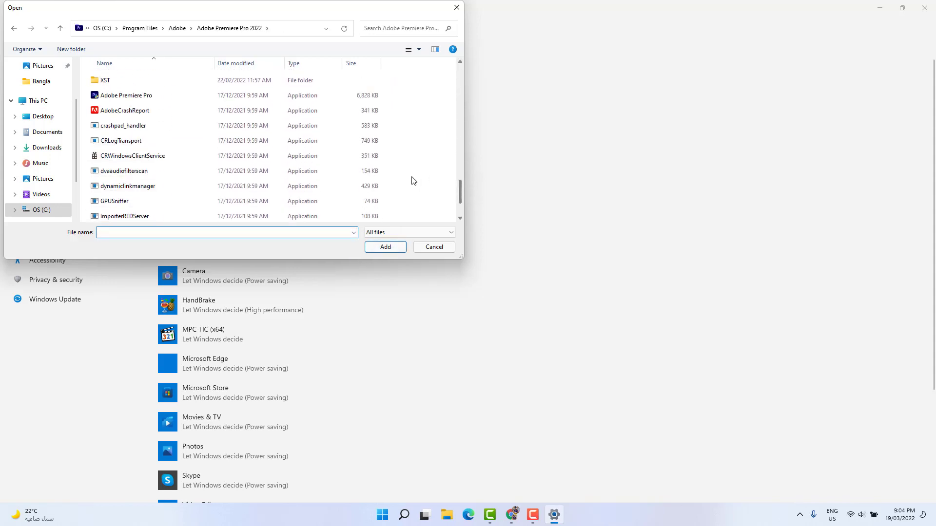
click(140, 96)
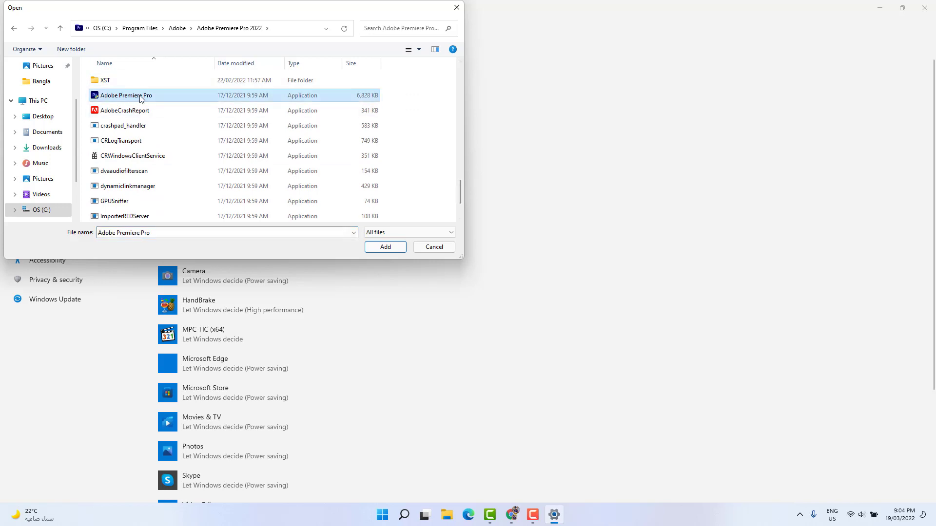
click(390, 251)
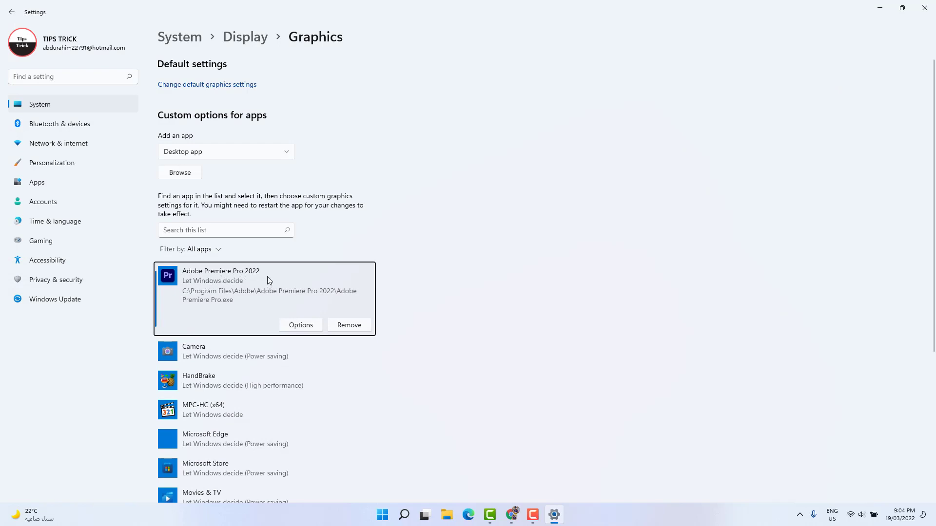
Set the graphics preference of Adobe Premiere Pro 2022 to High performance and save it
click(301, 325)
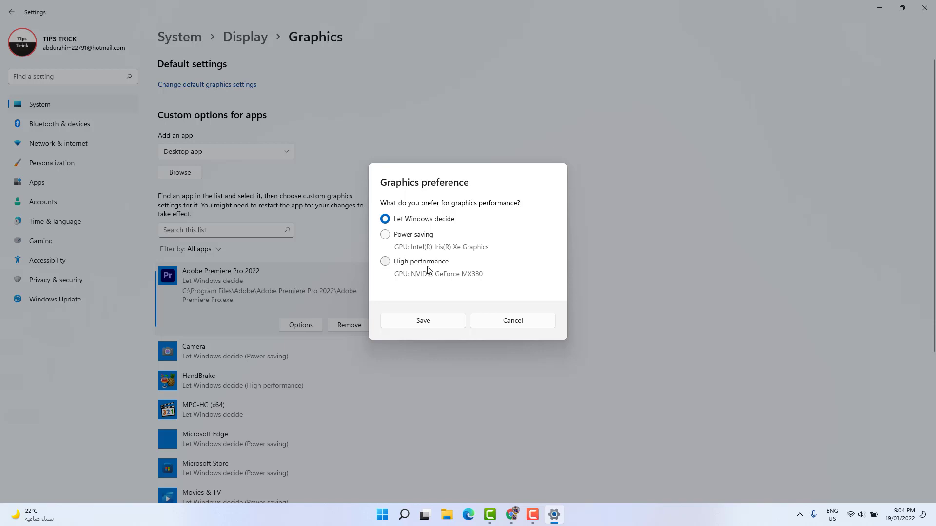
click(385, 263)
click(428, 324)
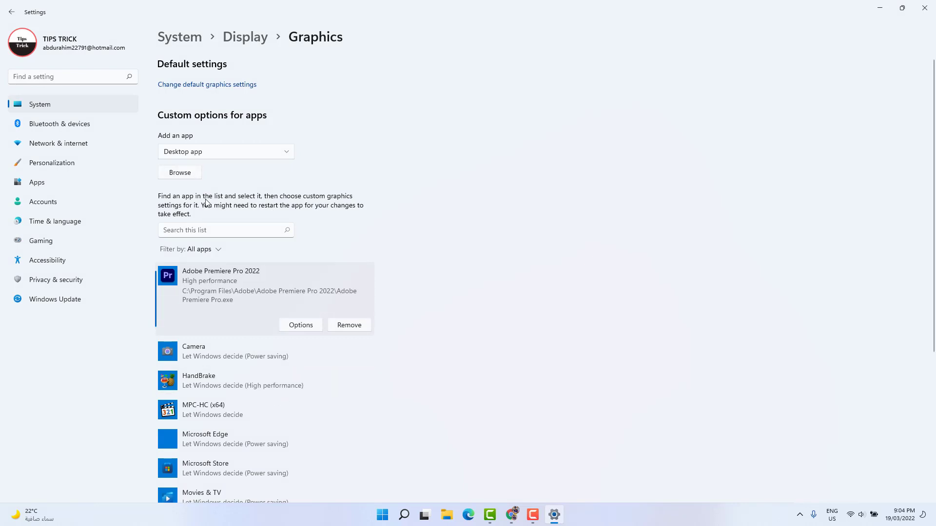
Add the Photoshop application from Program Files\Adobe\Adobe Photoshop CC (64 Bit) to the custom graphics list
click(190, 175)
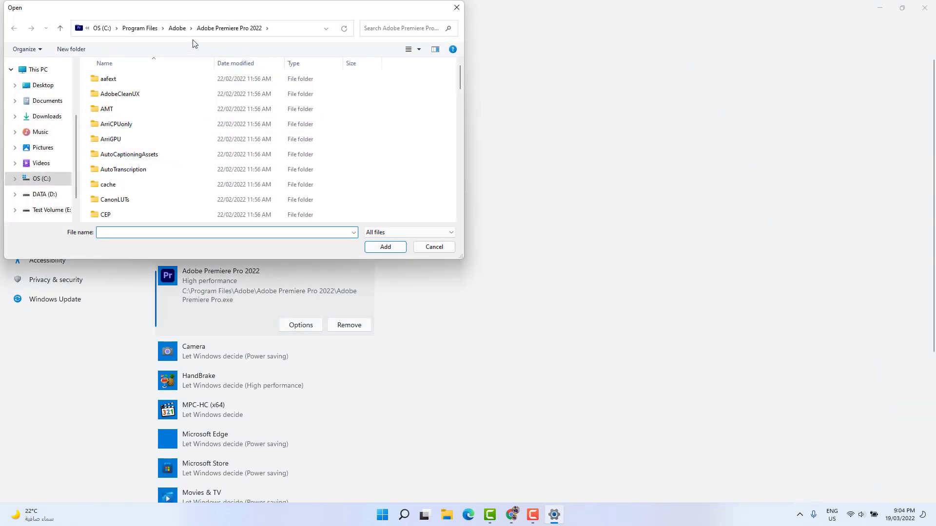
click(142, 29)
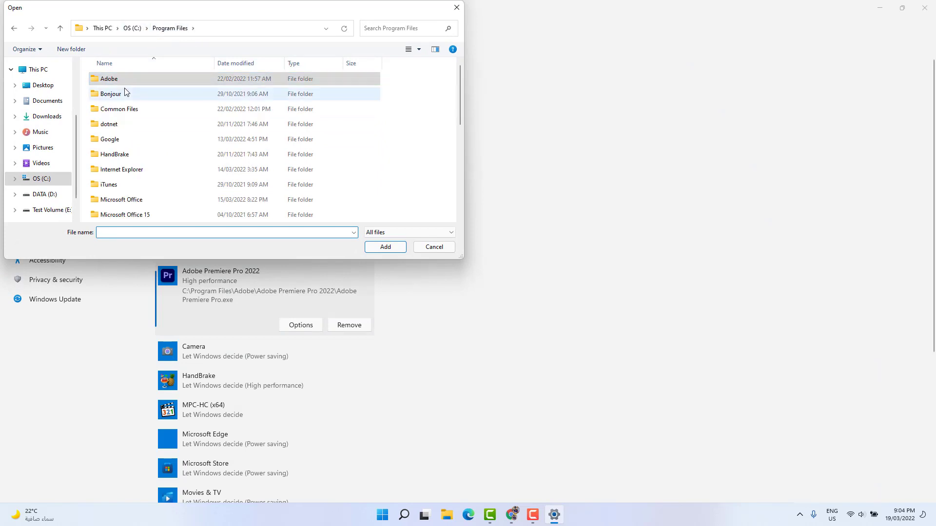
double_click(121, 80)
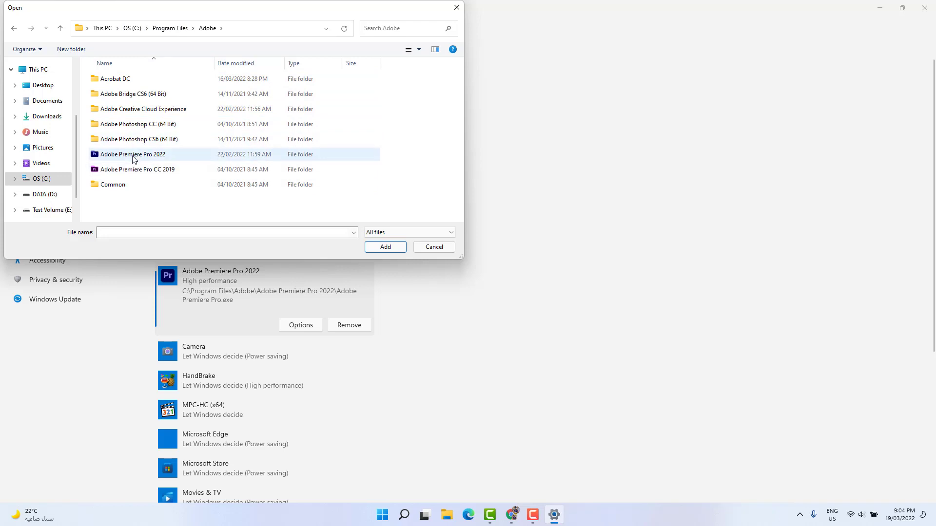
double_click(149, 125)
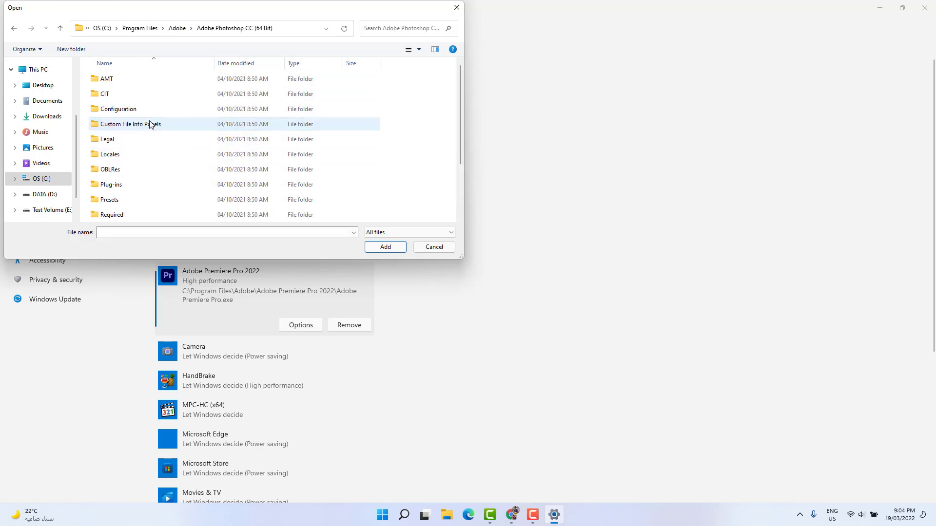
scroll(166, 190, down, 2)
click(163, 201)
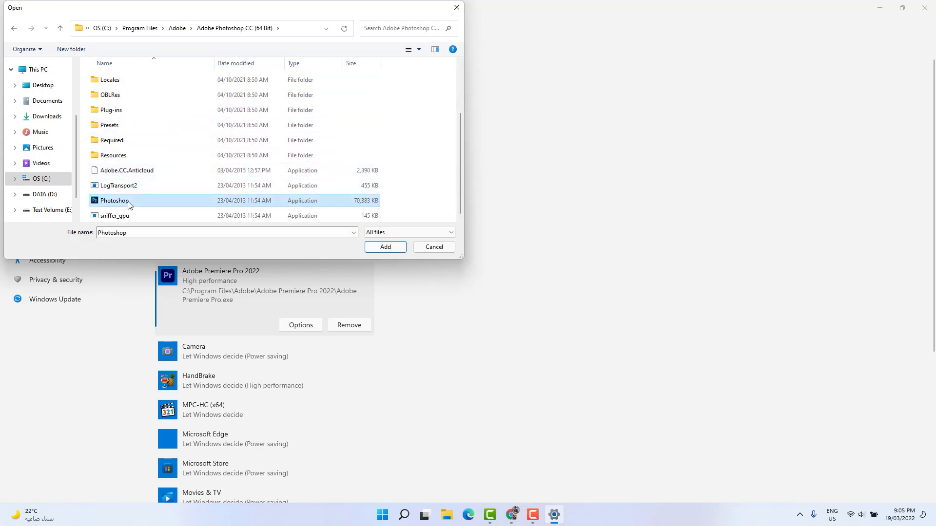
click(385, 247)
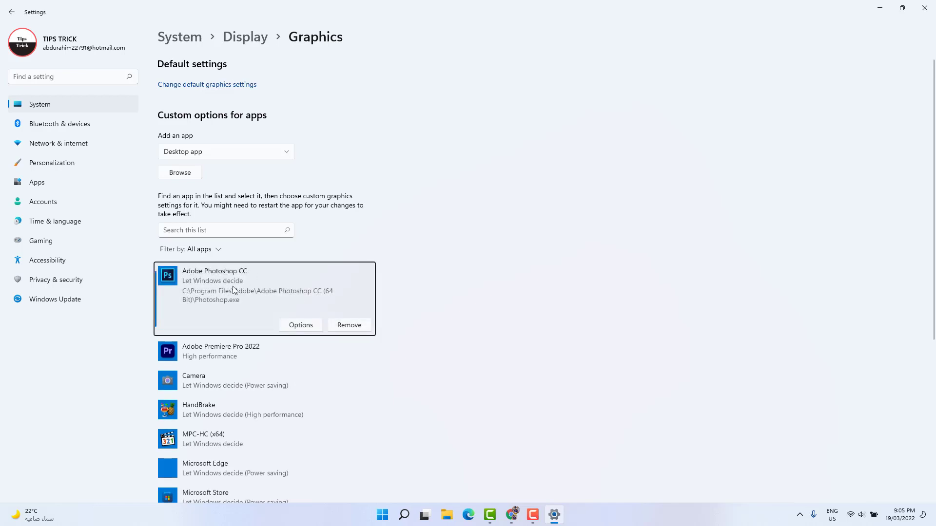
Set the graphics preference of Adobe Photoshop CC to High performance, save it and close Settings
click(297, 326)
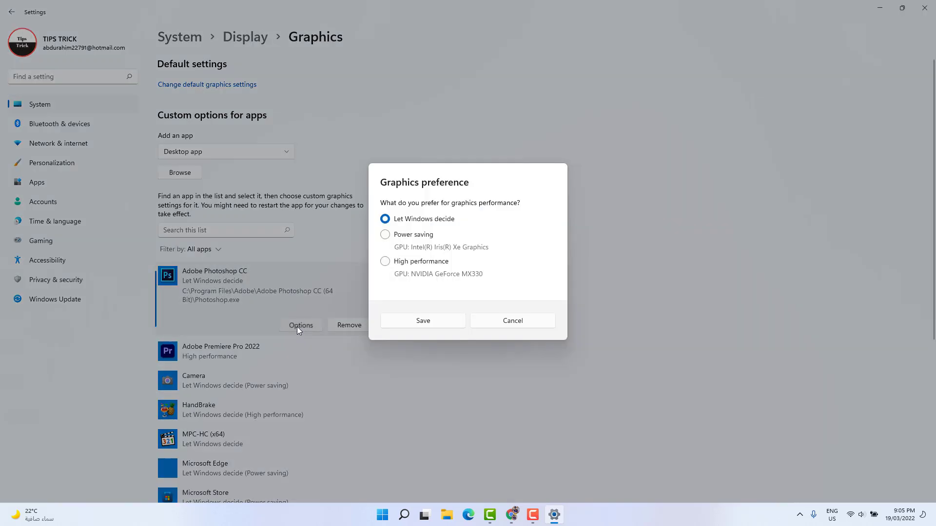
click(419, 266)
click(442, 322)
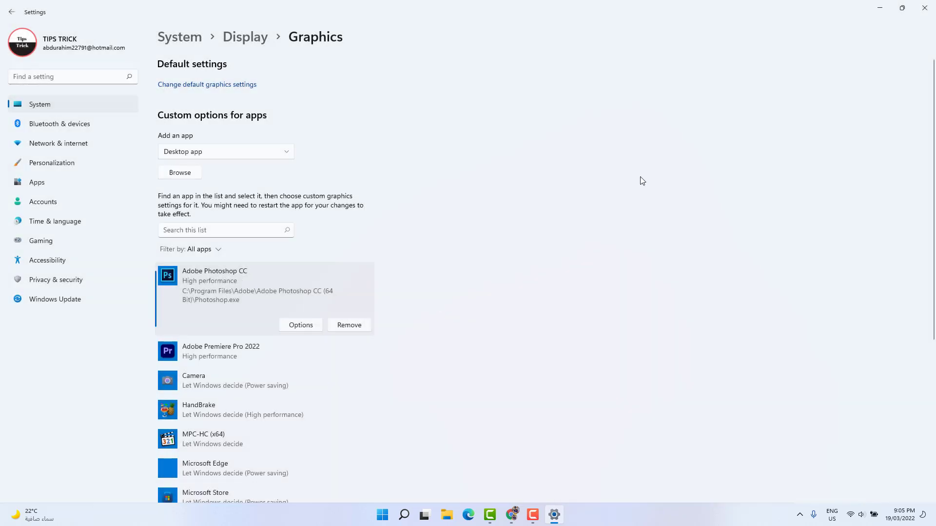
click(925, 8)
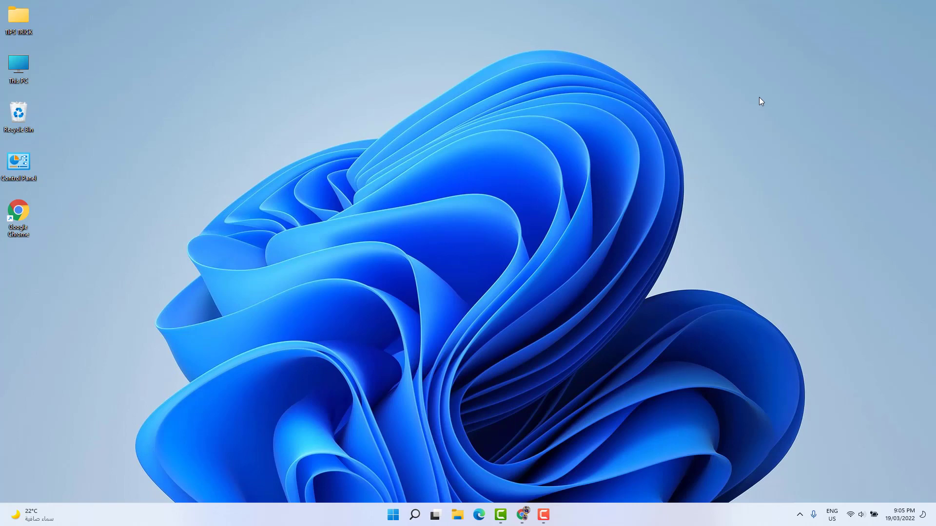